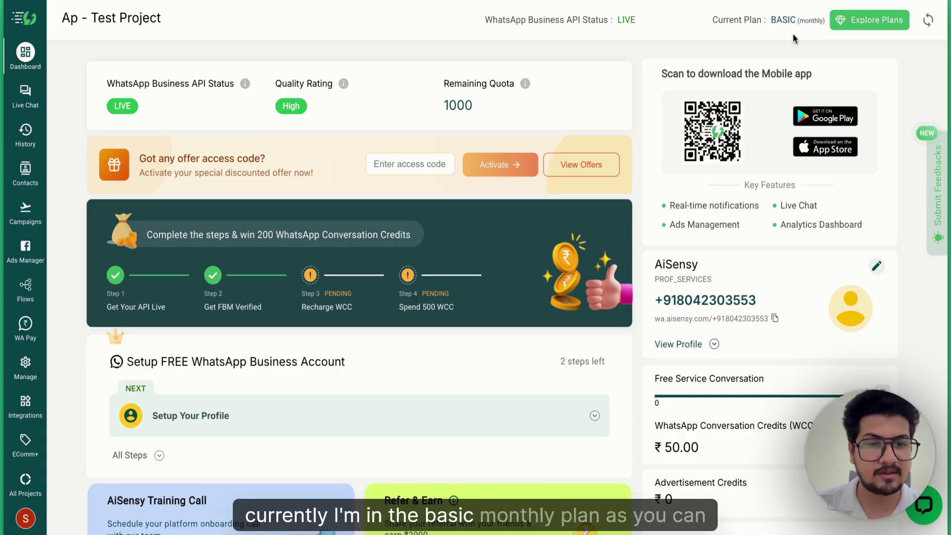
Scroll the dashboard to locate the Current Plan card showing the Basic monthly subscription
{"action": "scroll", "coordinate": [664, 231], "scroll_direction": "down", "scroll_amount": 5}
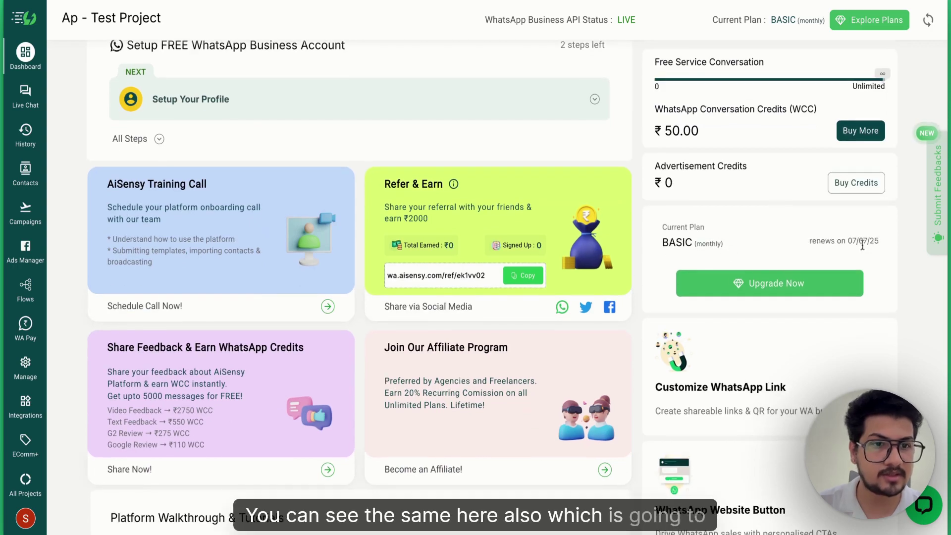
{"action": "scroll", "coordinate": [845, 247], "scroll_direction": "up", "scroll_amount": 5}
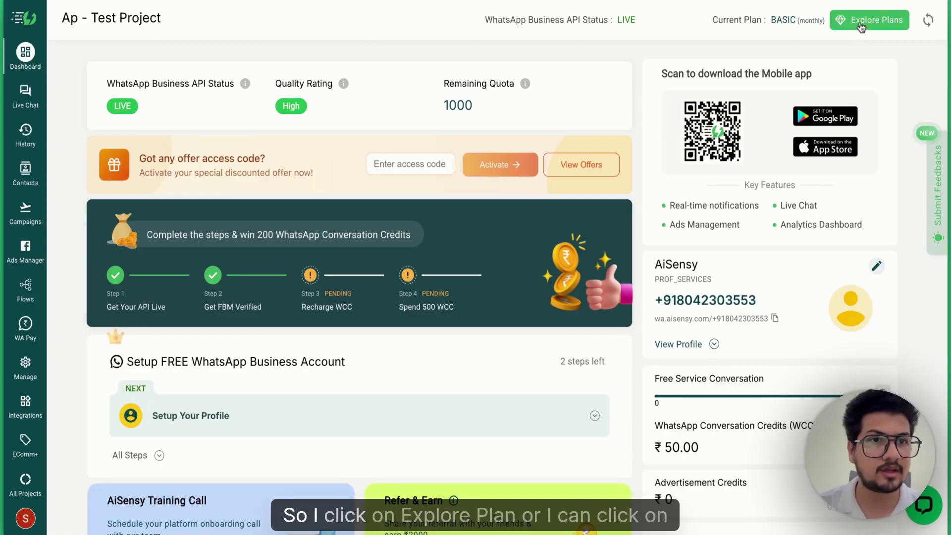
{"action": "scroll", "coordinate": [759, 307], "scroll_direction": "down", "scroll_amount": 6}
Glance at the Change Plan panel, then check the 5-flow quota under Flows and return to Dashboard
{"action": "left_click", "coordinate": [759, 307]}
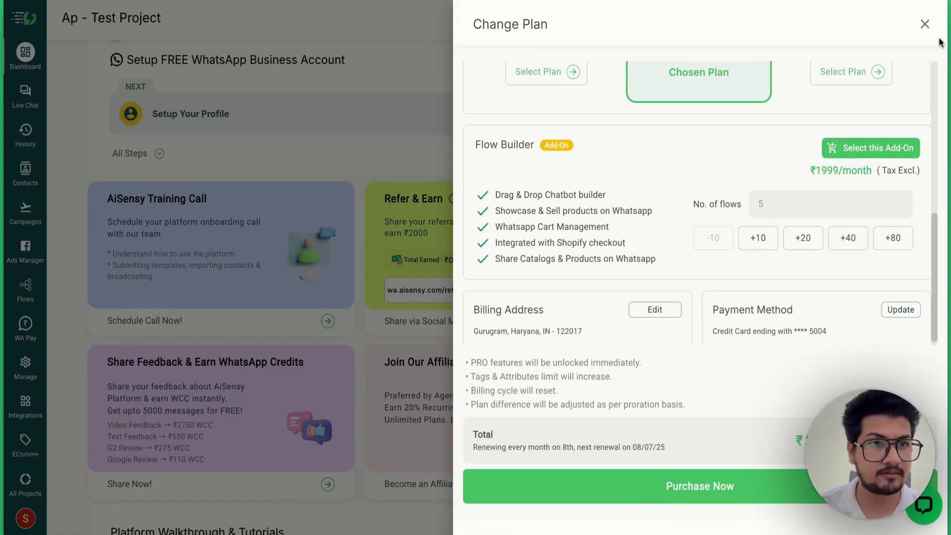
{"action": "left_click", "coordinate": [925, 23]}
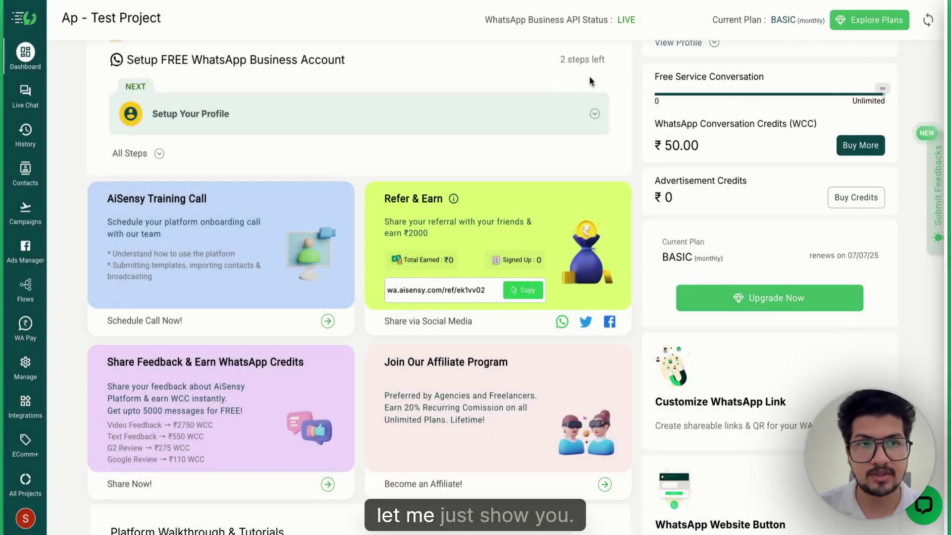
{"action": "left_click", "coordinate": [25, 289]}
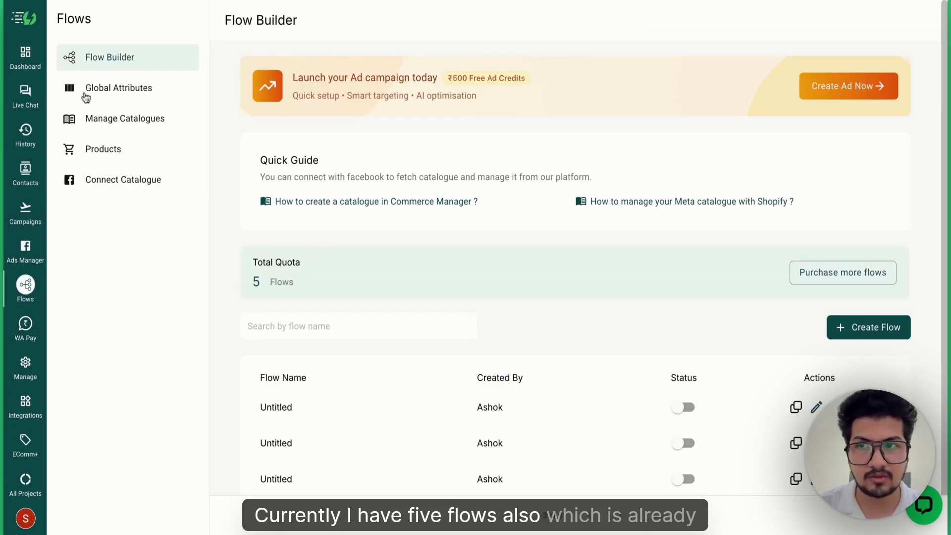
{"action": "left_click", "coordinate": [26, 55]}
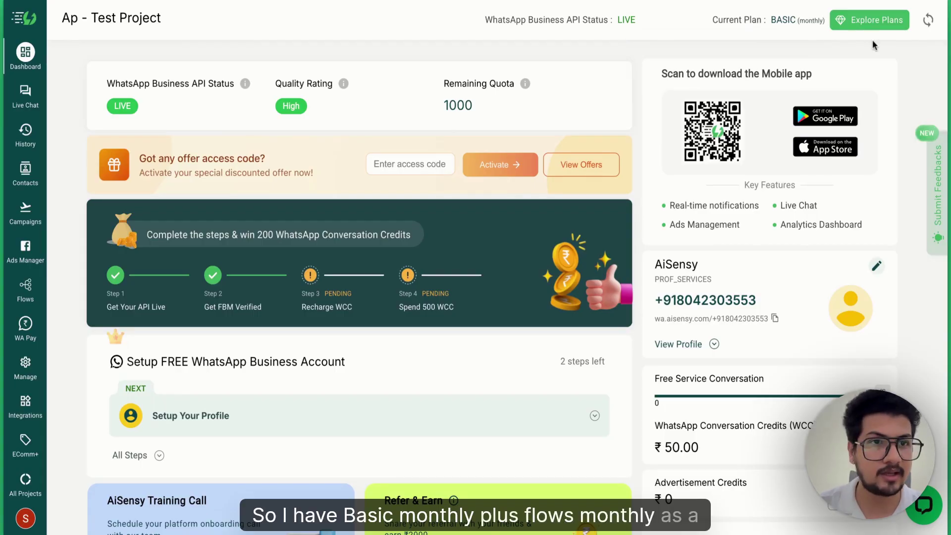
Choose the Pro plan billed monthly and add the Flow Builder add-on at ₹1999/month
{"action": "left_click", "coordinate": [873, 22]}
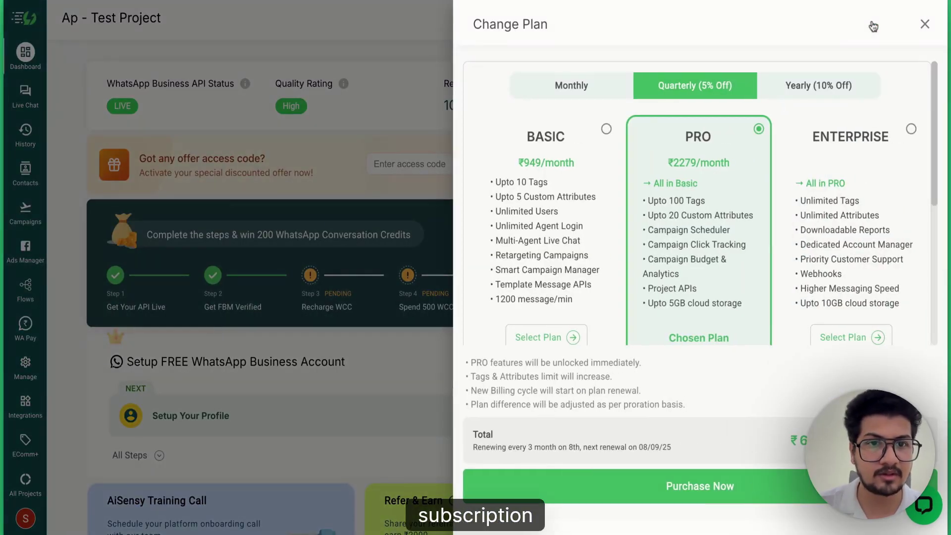
{"action": "left_click", "coordinate": [596, 89]}
{"action": "scroll", "coordinate": [745, 211], "scroll_direction": "down", "scroll_amount": 5}
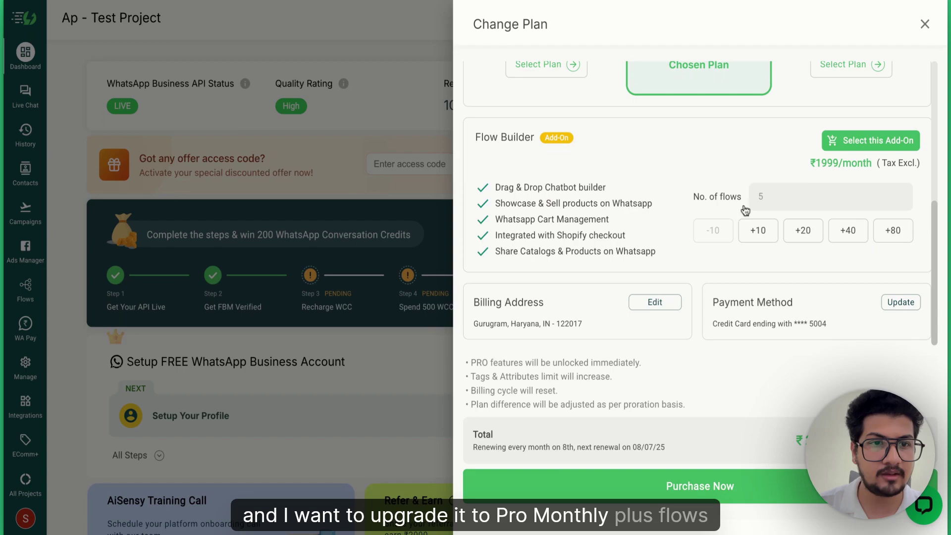
{"action": "left_click", "coordinate": [871, 143]}
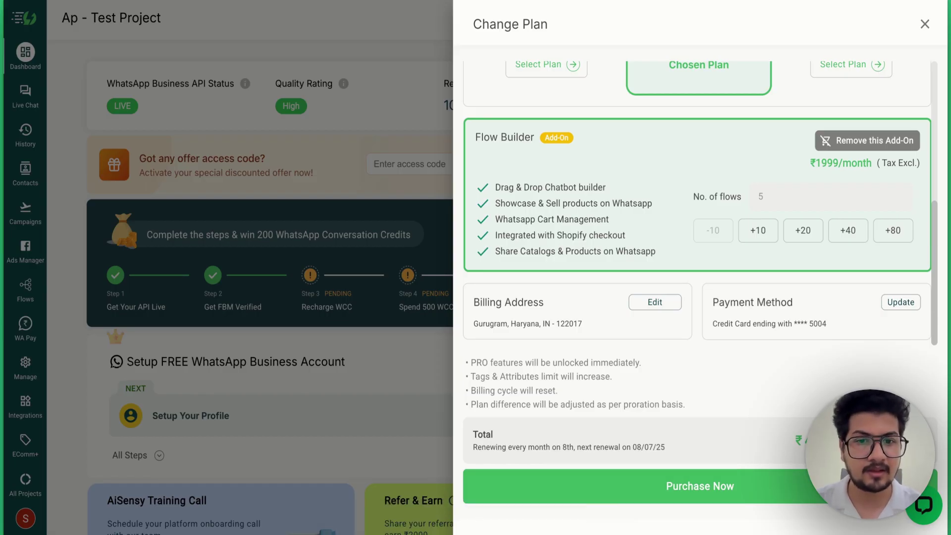
{"action": "left_click_drag", "start_coordinate": [471, 407], "coordinate": [687, 405]}
{"action": "left_click", "coordinate": [718, 400]}
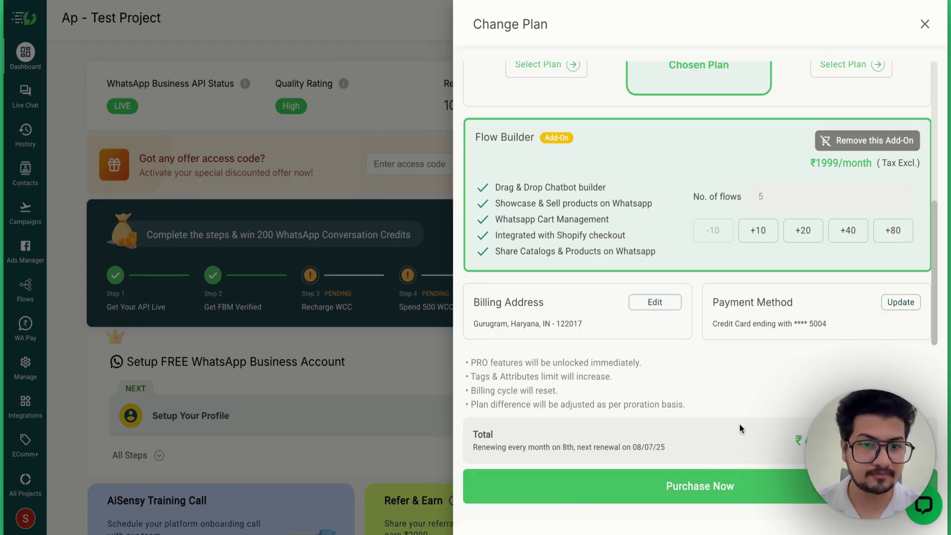
Purchase Pro with the Flows add-on and review the ₹1,652.00 pay-now breakdown
{"action": "left_click", "coordinate": [701, 486]}
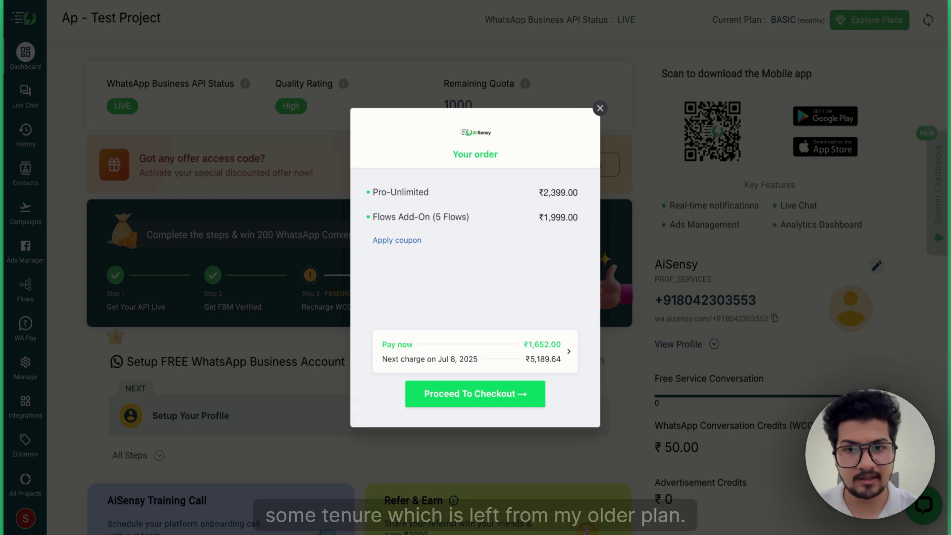
{"action": "left_click", "coordinate": [561, 351]}
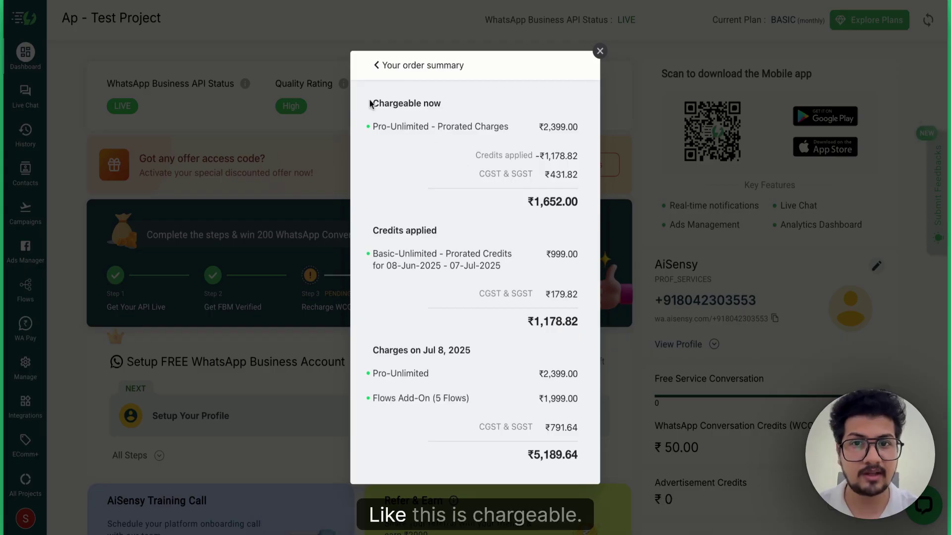
{"action": "scroll", "coordinate": [452, 236], "scroll_direction": "down", "scroll_amount": 1}
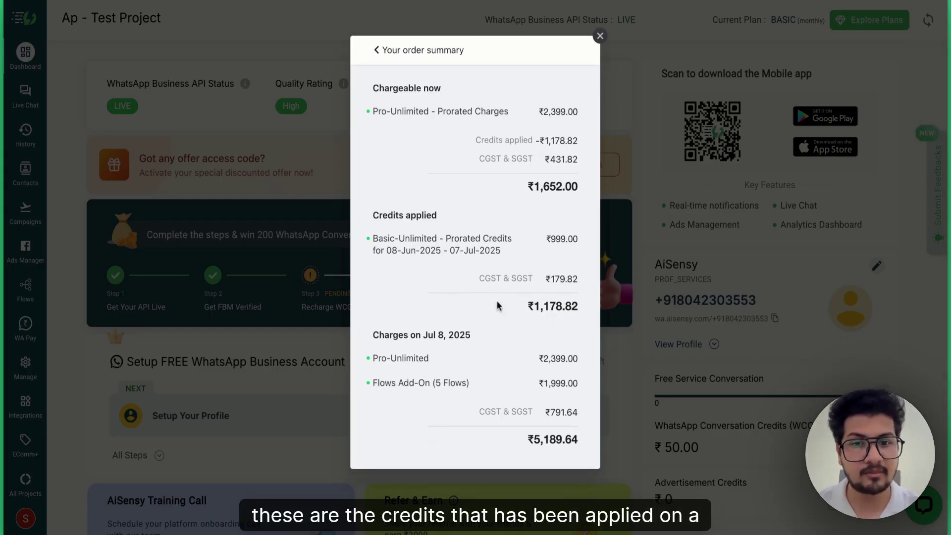
{"action": "scroll", "coordinate": [384, 67], "scroll_direction": "up", "scroll_amount": 1}
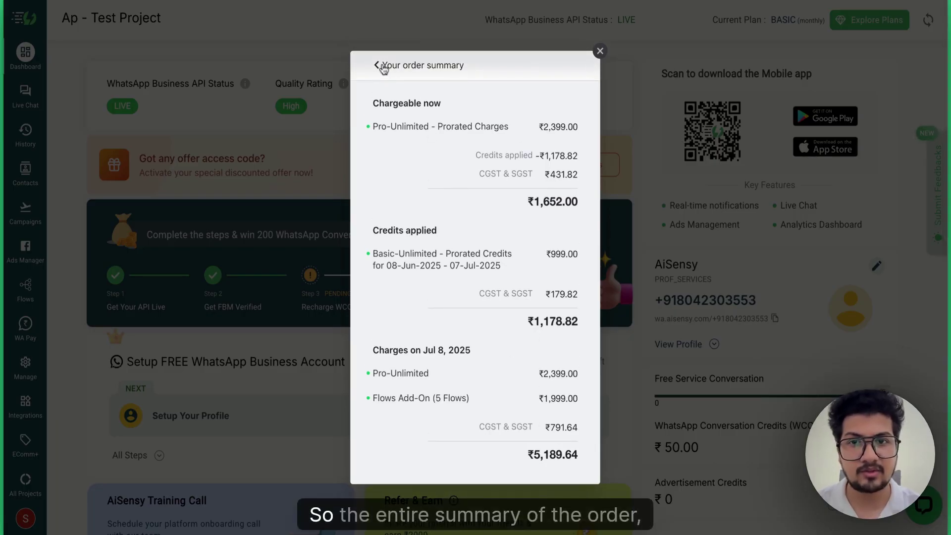
{"action": "left_click", "coordinate": [382, 66]}
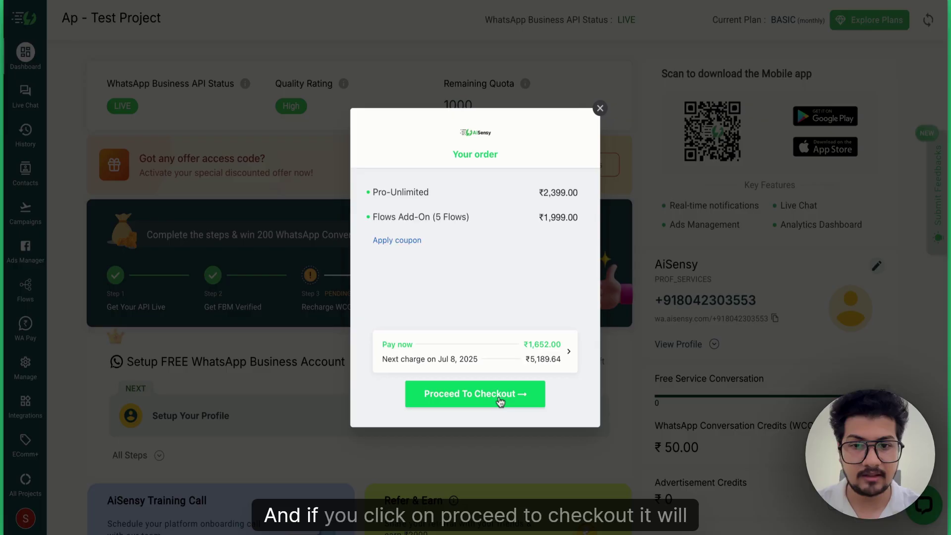
Proceed to checkout, confirm the prefilled billing address and keep credit card as payment method
{"action": "left_click", "coordinate": [500, 400]}
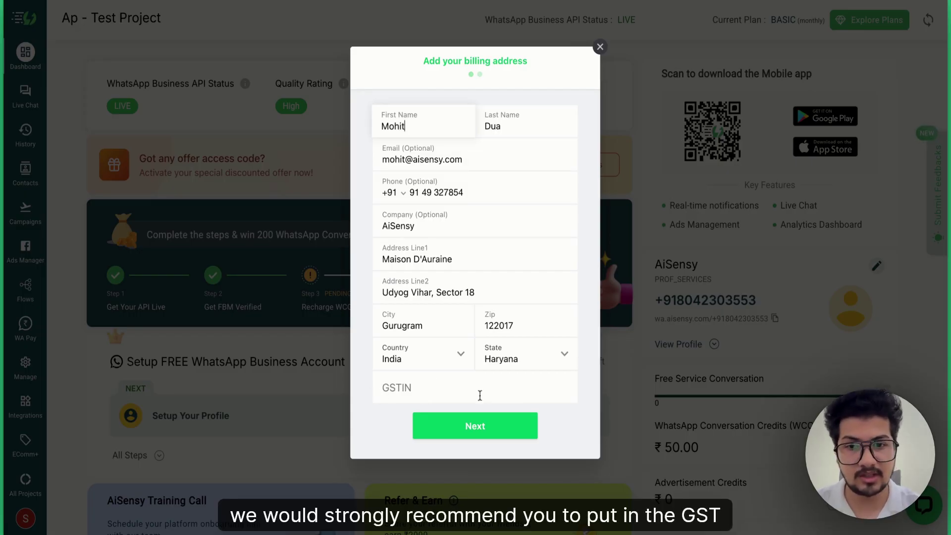
{"action": "left_click", "coordinate": [472, 429]}
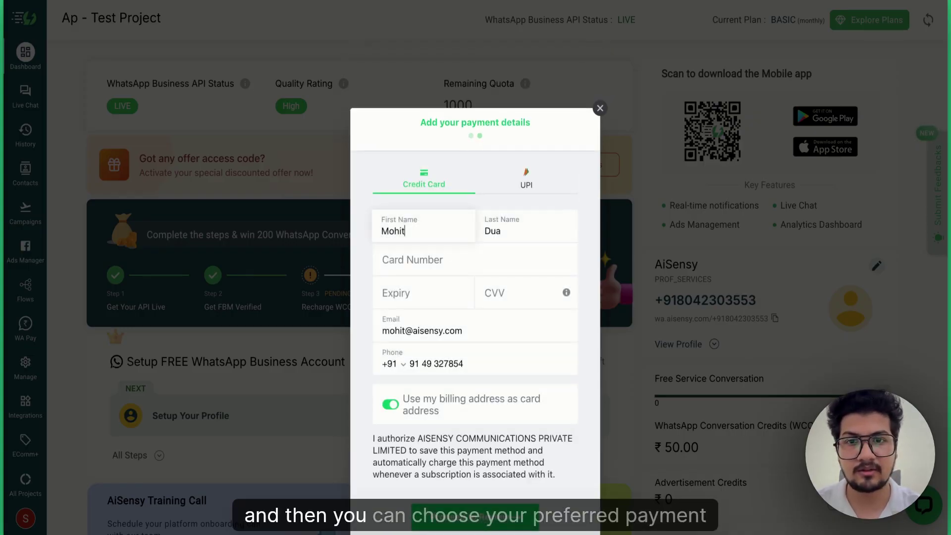
{"action": "left_click", "coordinate": [517, 189]}
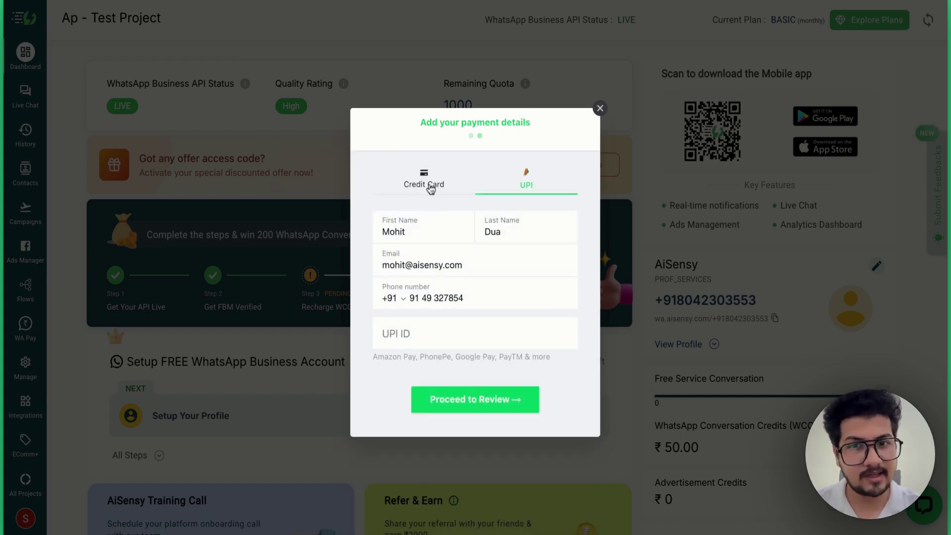
{"action": "left_click", "coordinate": [430, 189]}
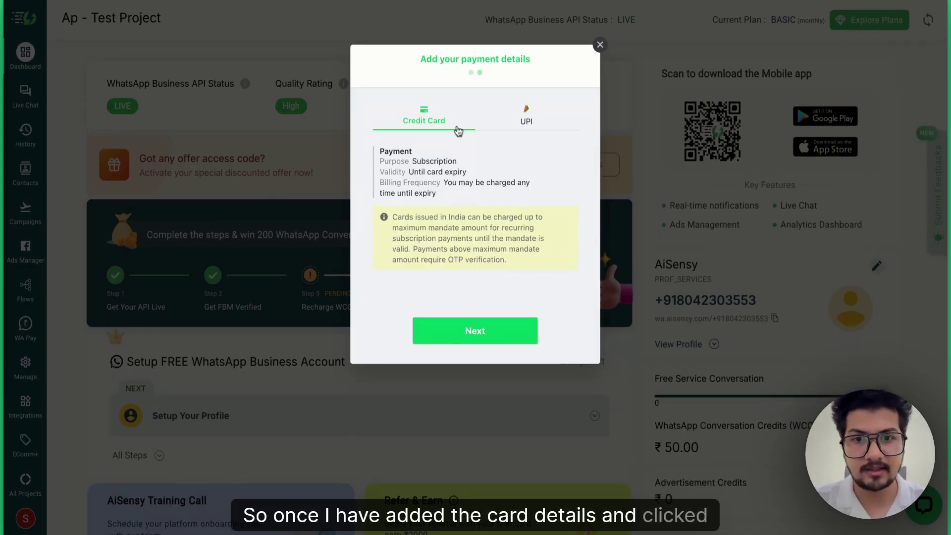
{"action": "left_click", "coordinate": [489, 332]}
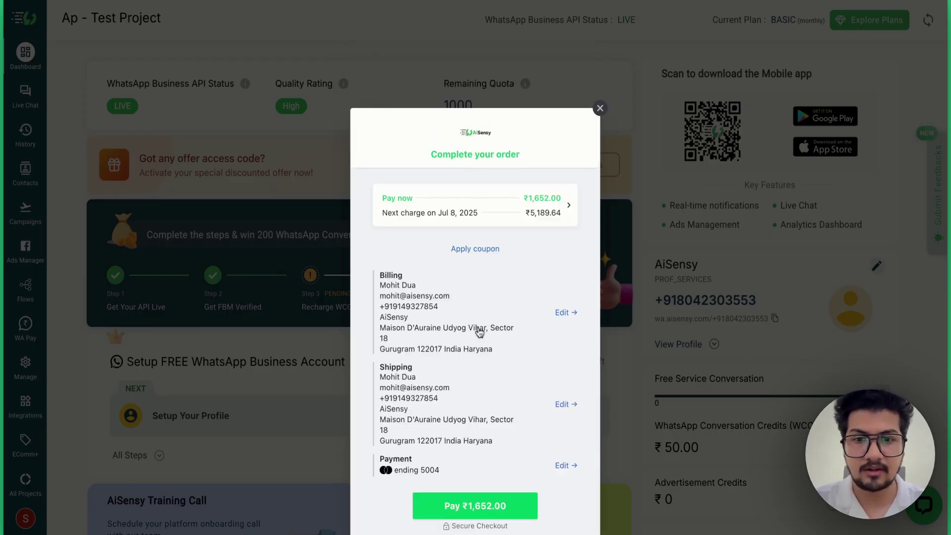
Pay the ₹1,652.00 upgrade charge with the saved card
{"action": "scroll", "coordinate": [484, 440], "scroll_direction": "down", "scroll_amount": 2}
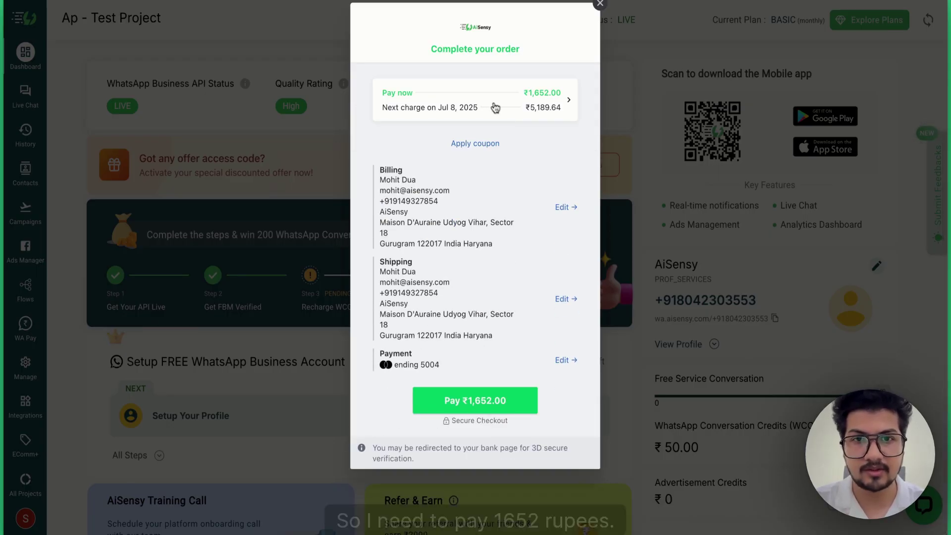
{"action": "left_click", "coordinate": [471, 405]}
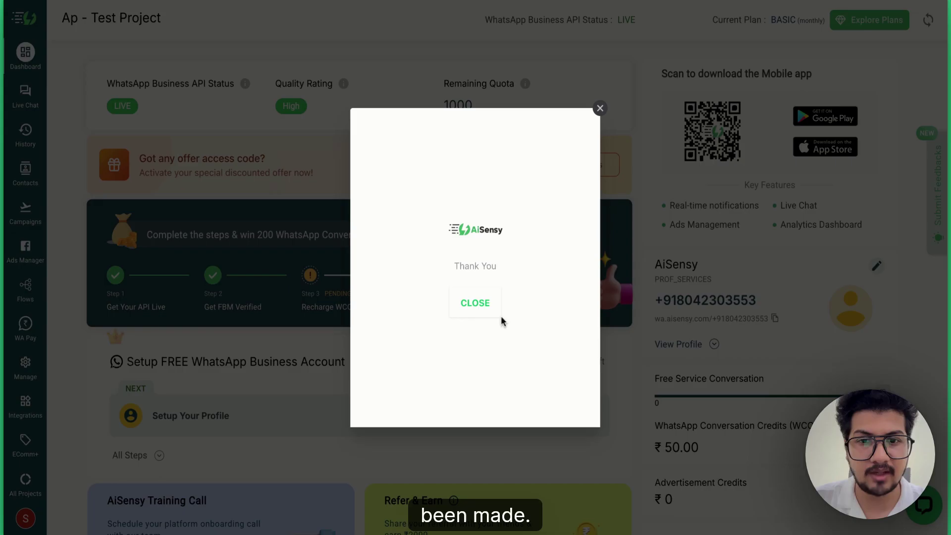
Close the Thank You modal and reload so the dashboard shows PRO monthly, checking Flows too
{"action": "left_click", "coordinate": [469, 313]}
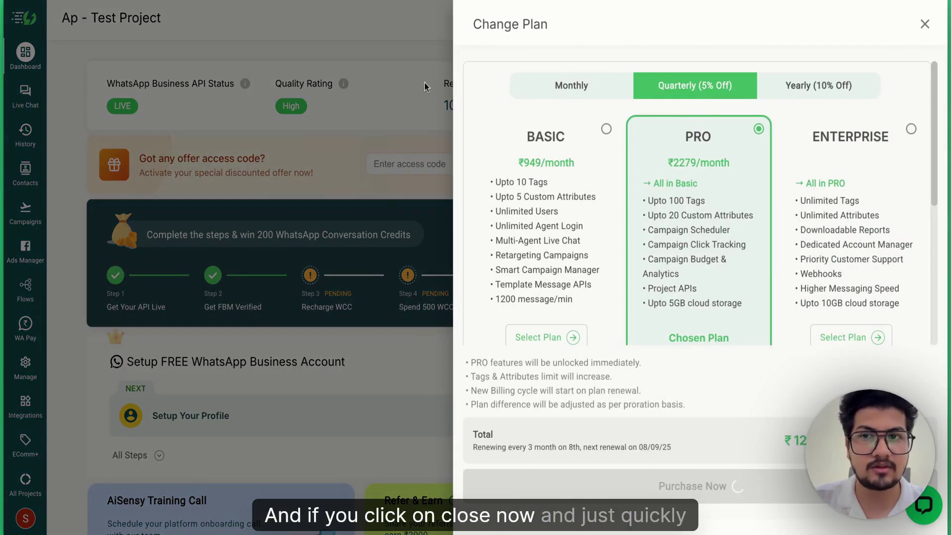
{"action": "key", "text": "ctrl+r"}
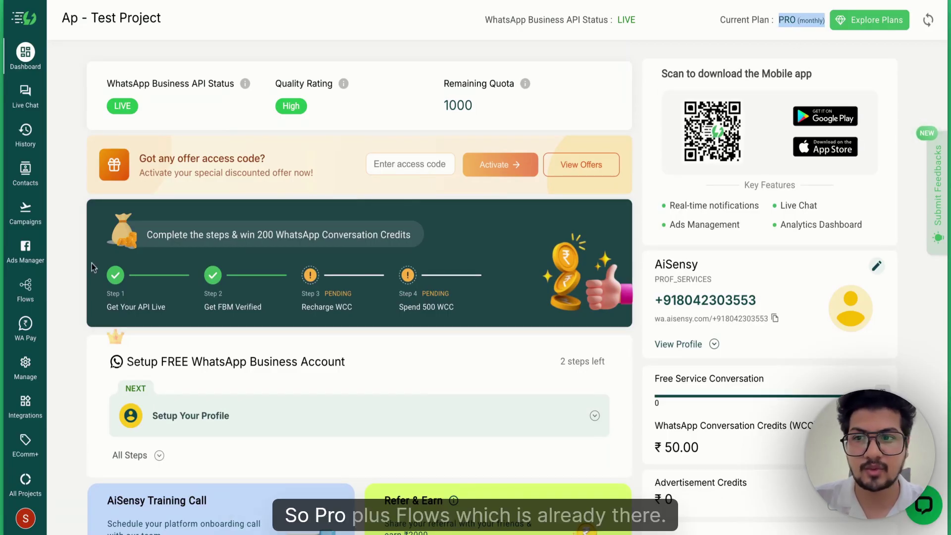
{"action": "left_click", "coordinate": [26, 289]}
{"action": "left_click", "coordinate": [26, 53]}
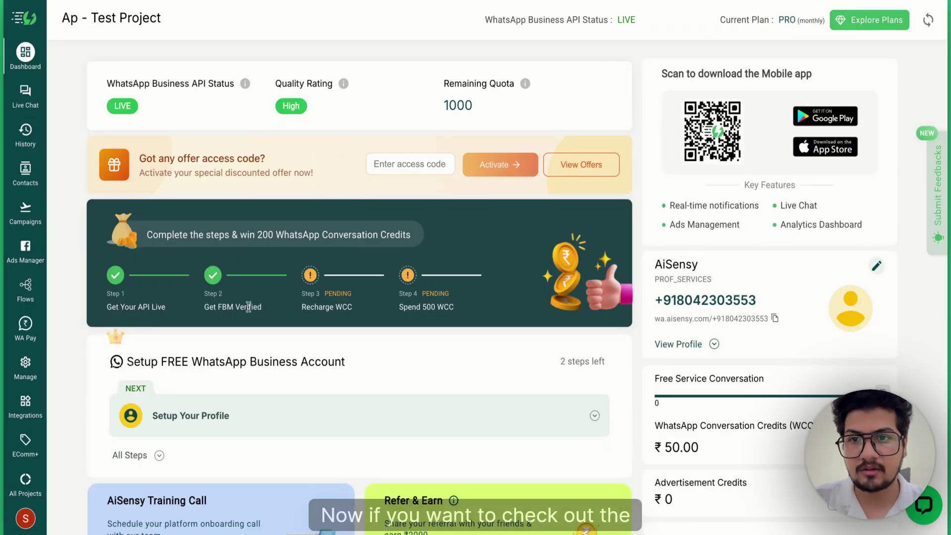
Open Manage > Billing & Usage invoices and highlight the newest Pro-Unlimited Prorated Charges entry
{"action": "left_click", "coordinate": [25, 367]}
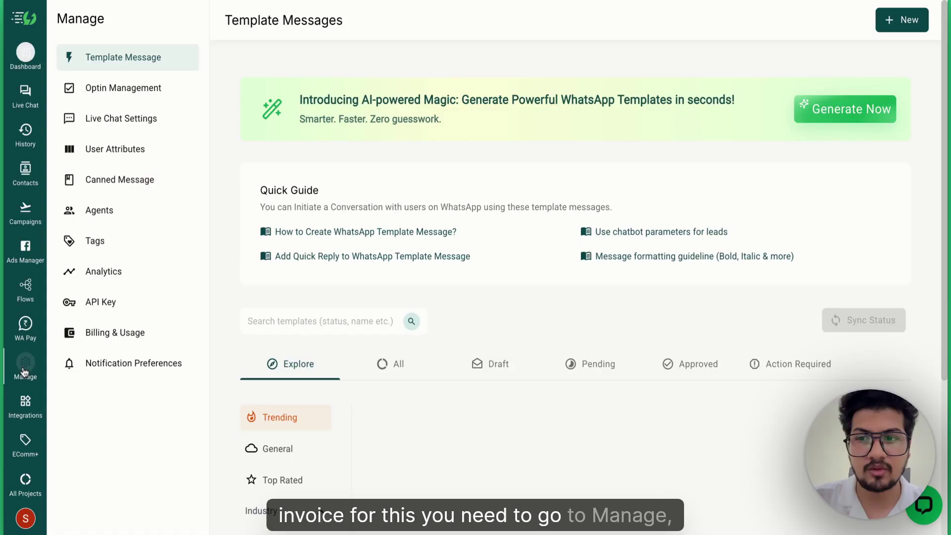
{"action": "left_click", "coordinate": [139, 333]}
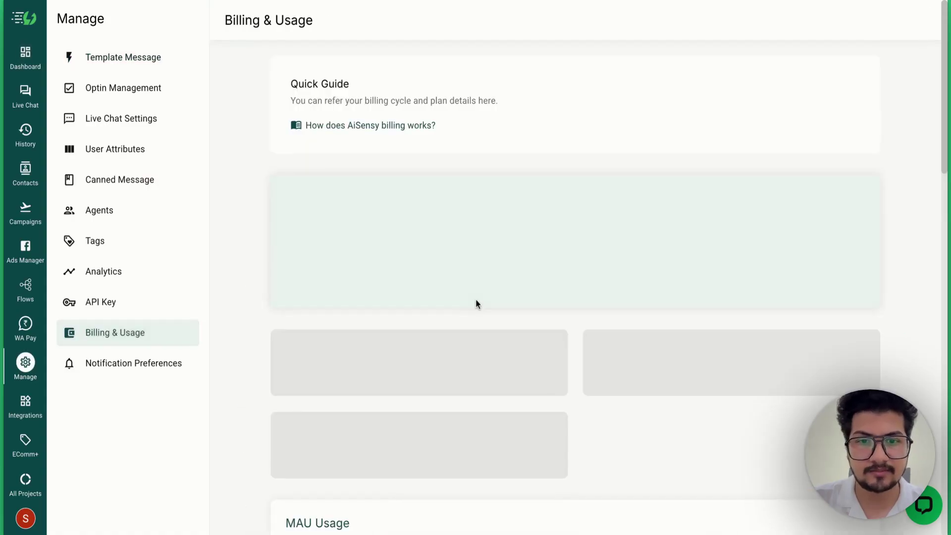
{"action": "scroll", "coordinate": [476, 304], "scroll_direction": "down", "scroll_amount": 7}
{"action": "scroll", "coordinate": [475, 268], "scroll_direction": "up", "scroll_amount": 4}
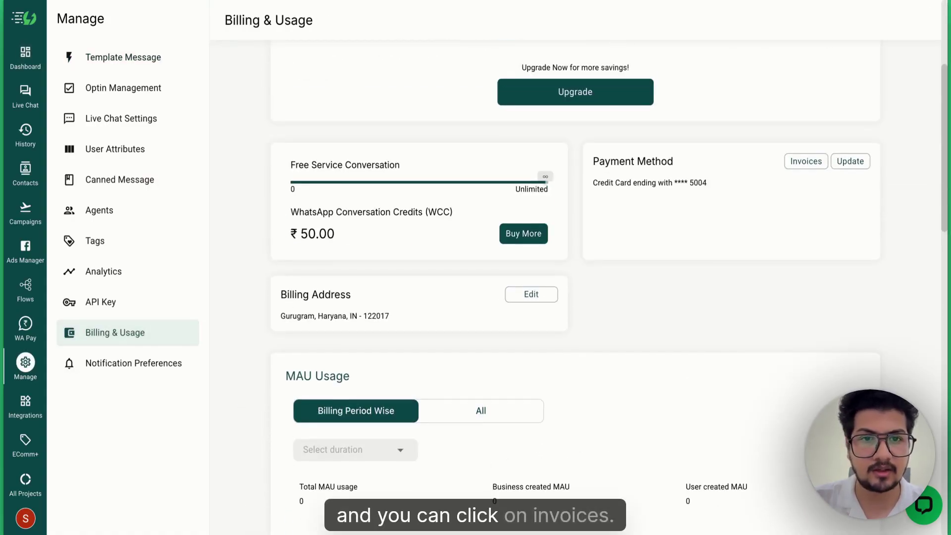
{"action": "left_click", "coordinate": [806, 160]}
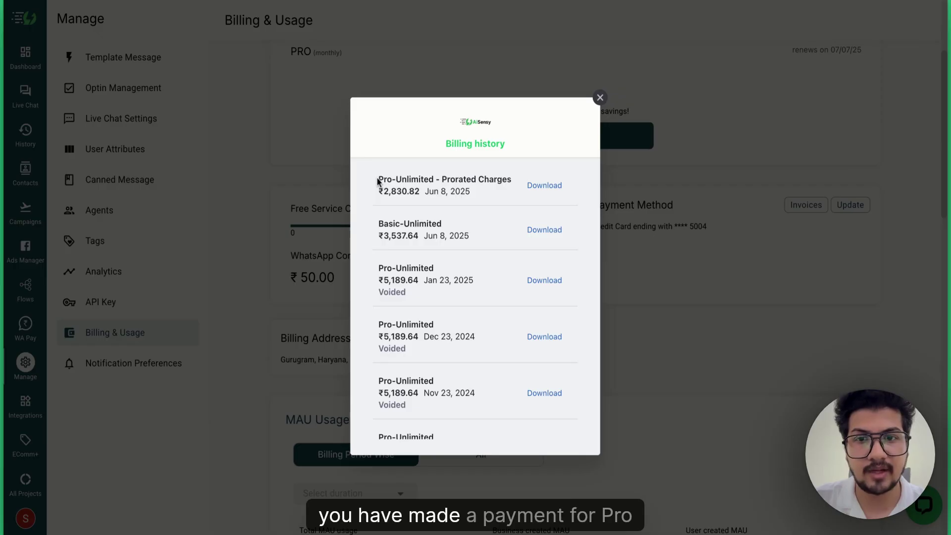
{"action": "left_click_drag", "start_coordinate": [378, 181], "coordinate": [434, 179]}
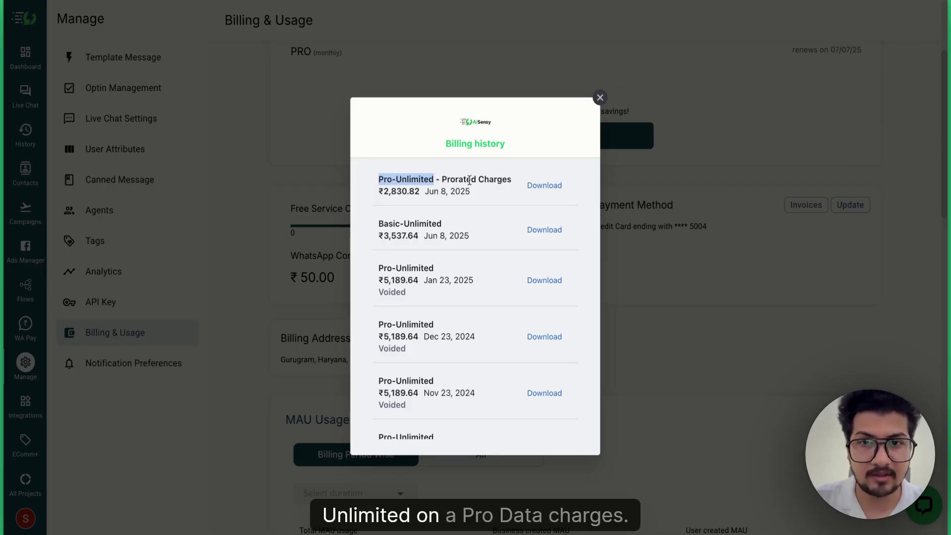
{"action": "left_click_drag", "start_coordinate": [512, 183], "coordinate": [442, 179]}
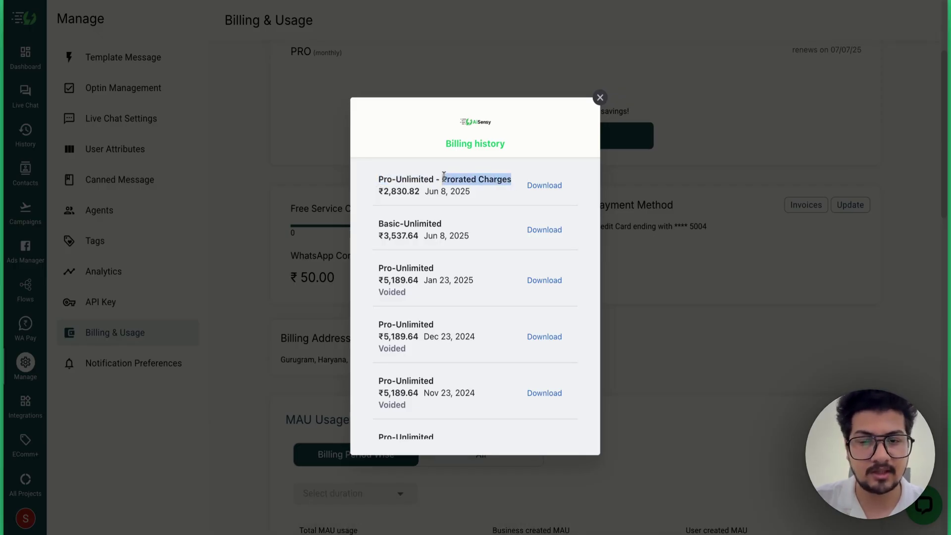
Download the prorated Pro-Unlimited invoice and highlight its Jun 08–Jul 07, 2025 period and Jul 08 billing date
{"action": "left_click", "coordinate": [545, 185]}
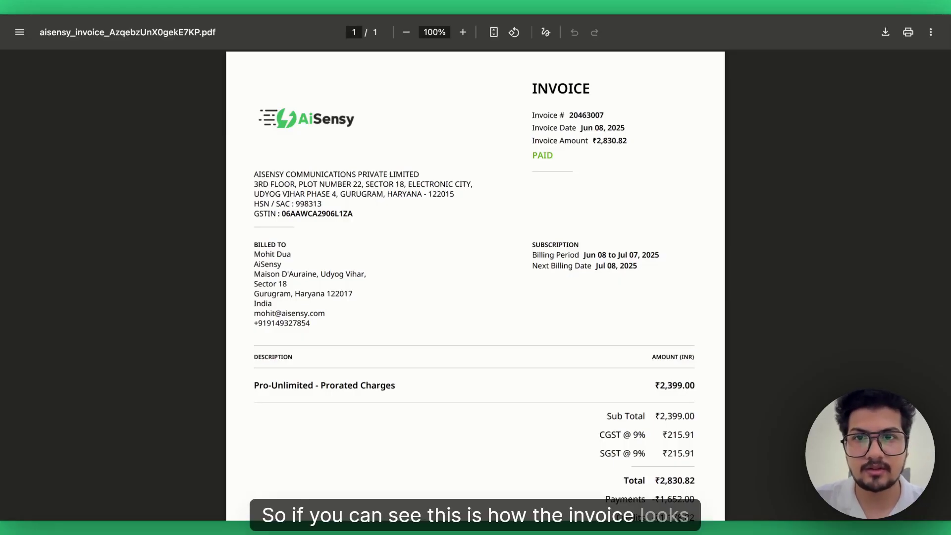
{"action": "left_click_drag", "start_coordinate": [585, 255], "coordinate": [661, 256]}
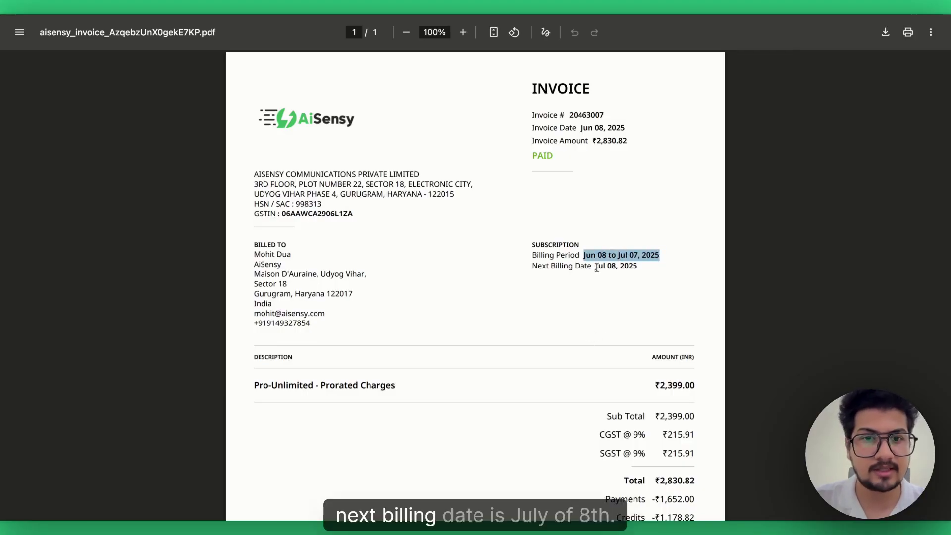
{"action": "left_click_drag", "start_coordinate": [592, 266], "coordinate": [615, 268]}
Highlight the ₹1,178.82 credit in the totals and the ₹1,652.00 payment and credit lines
{"action": "scroll", "coordinate": [556, 346], "scroll_direction": "down", "scroll_amount": 4}
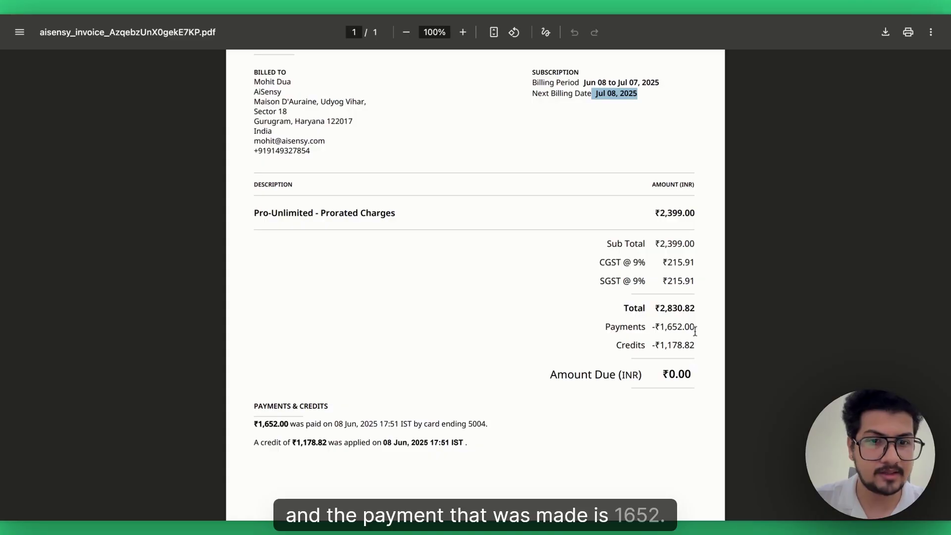
{"action": "left_click_drag", "start_coordinate": [695, 332], "coordinate": [672, 346]}
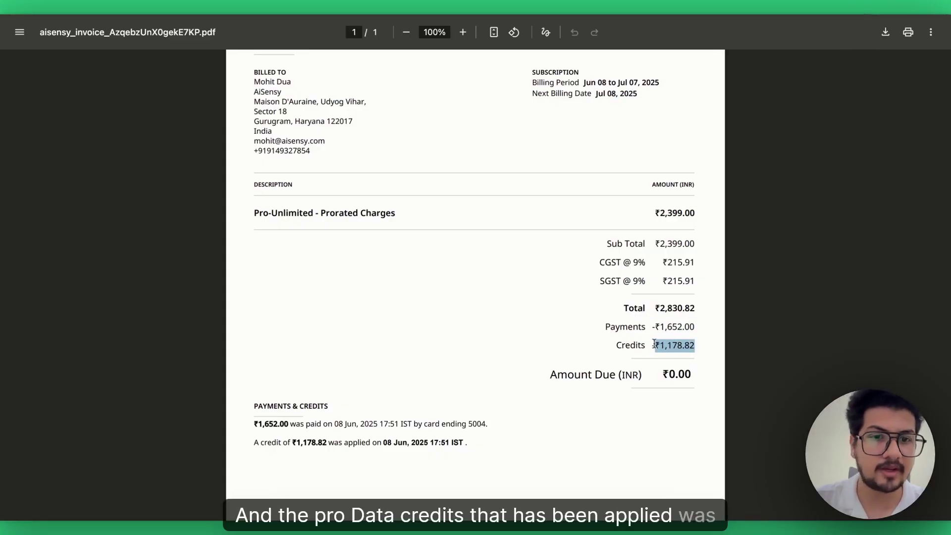
{"action": "scroll", "coordinate": [522, 390], "scroll_direction": "down", "scroll_amount": 2}
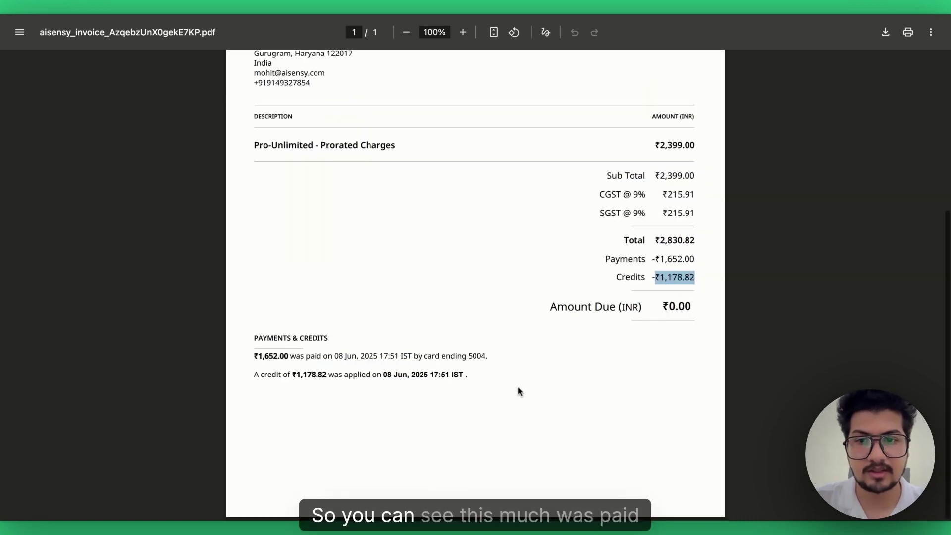
{"action": "left_click_drag", "start_coordinate": [254, 356], "coordinate": [352, 357]}
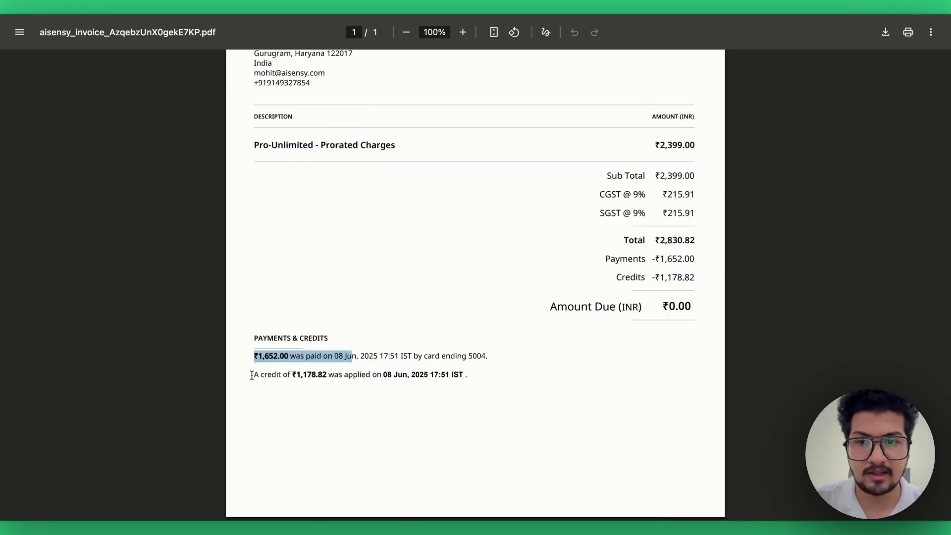
{"action": "left_click_drag", "start_coordinate": [254, 375], "coordinate": [399, 371]}
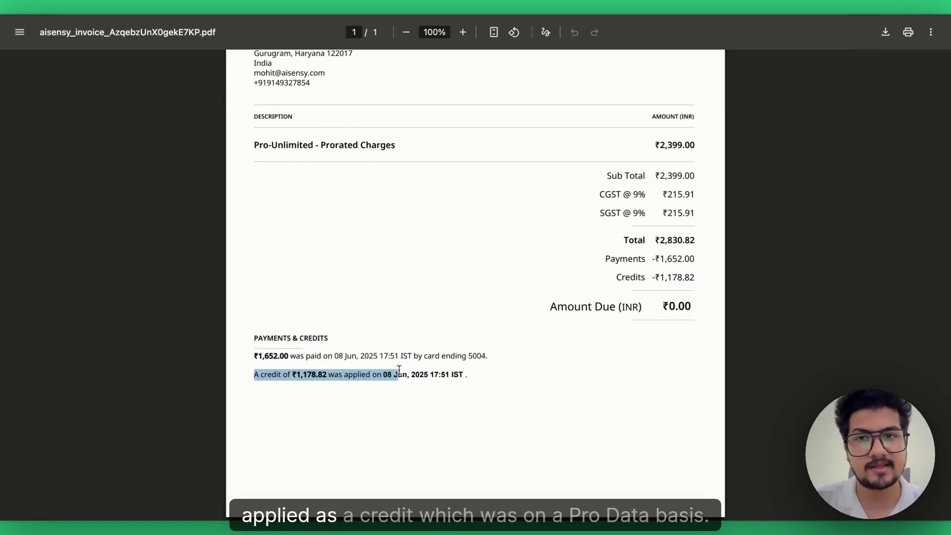